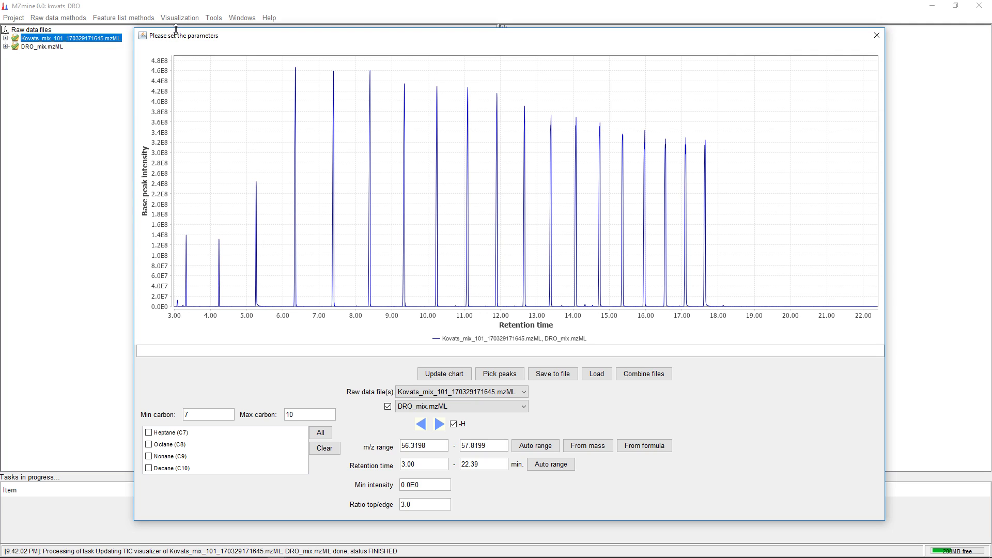
Step: Close the parameters dialog, reopen Tools > Kovats index extraction, and widen and reposition it across the screen
drag(175, 29, 187, 38)
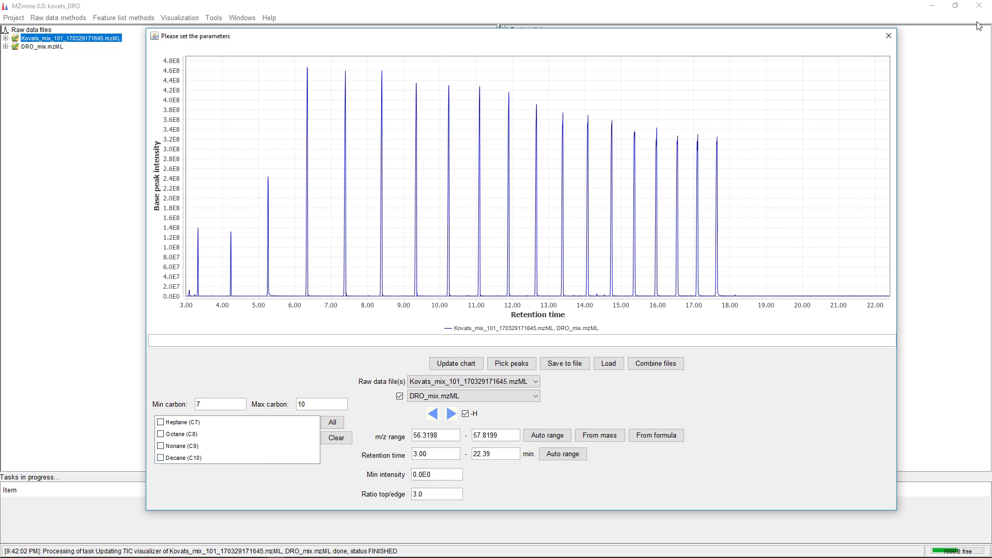
click(889, 36)
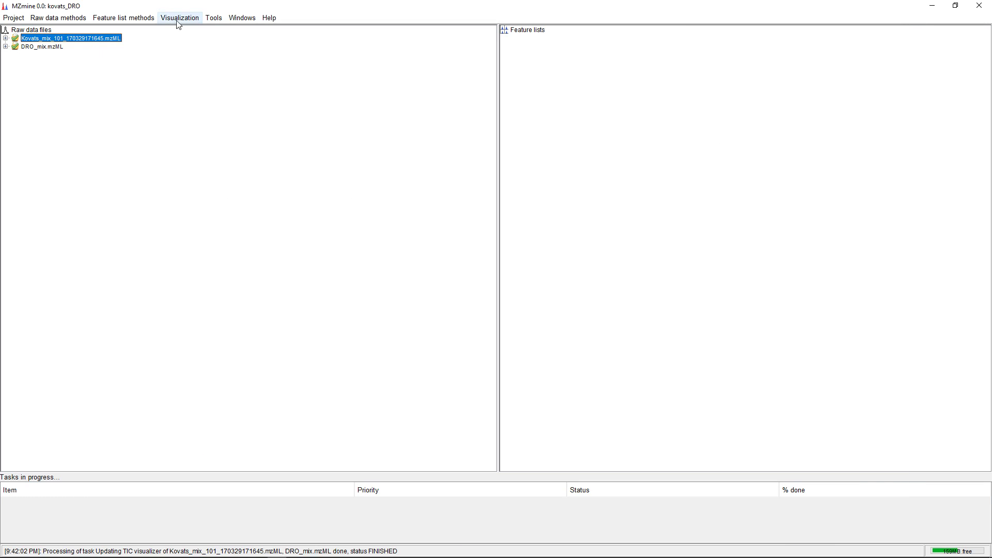
click(214, 17)
click(253, 45)
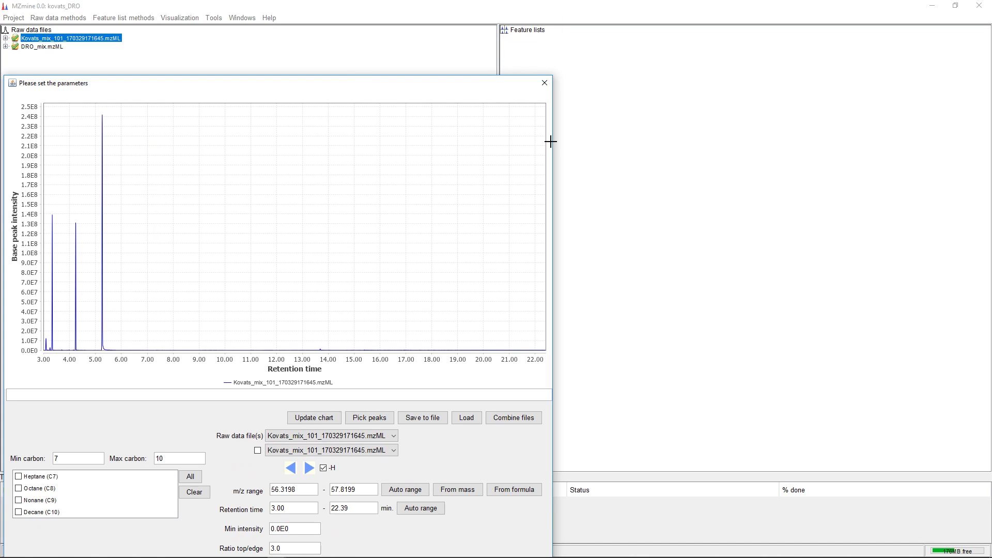
drag(553, 143, 885, 143)
drag(629, 82, 691, 29)
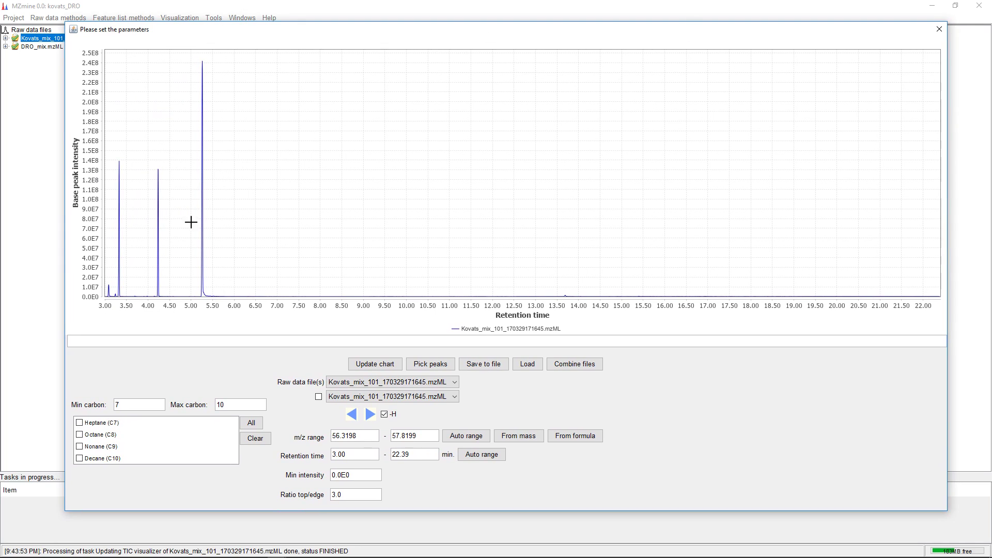
Step: Choose DRO_mix.mzML as the raw data file and overlay Kovats_mix_101 on the chart
click(340, 383)
click(342, 402)
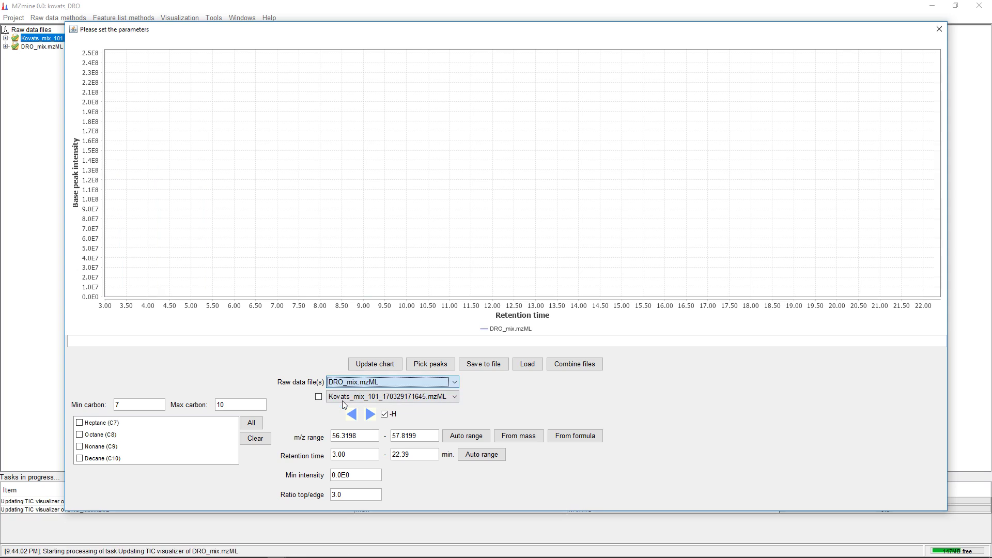
click(347, 397)
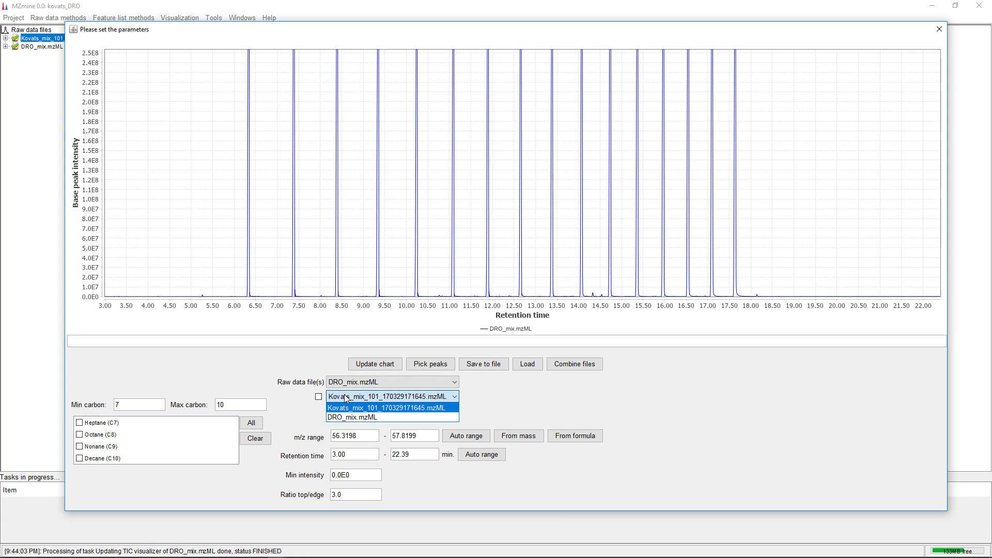
click(359, 414)
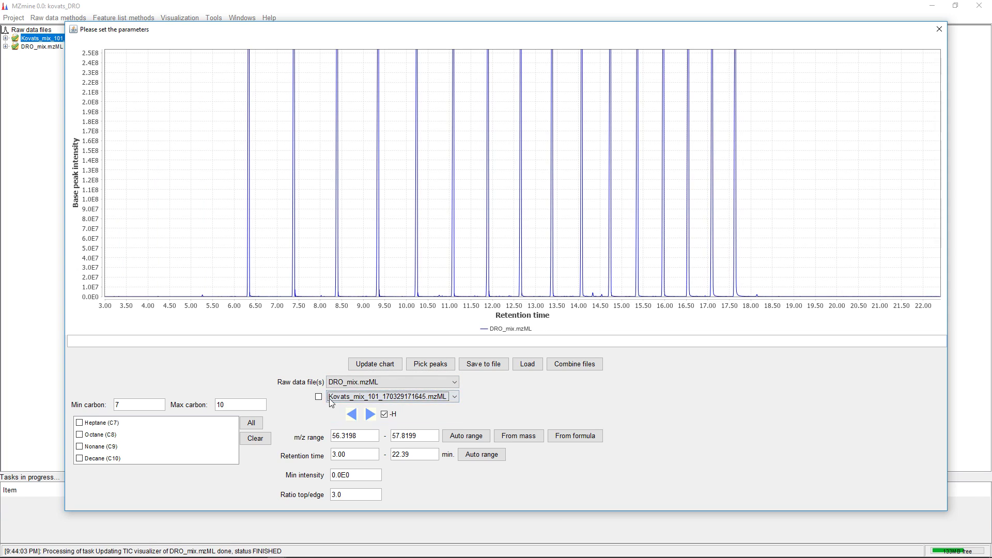
click(319, 396)
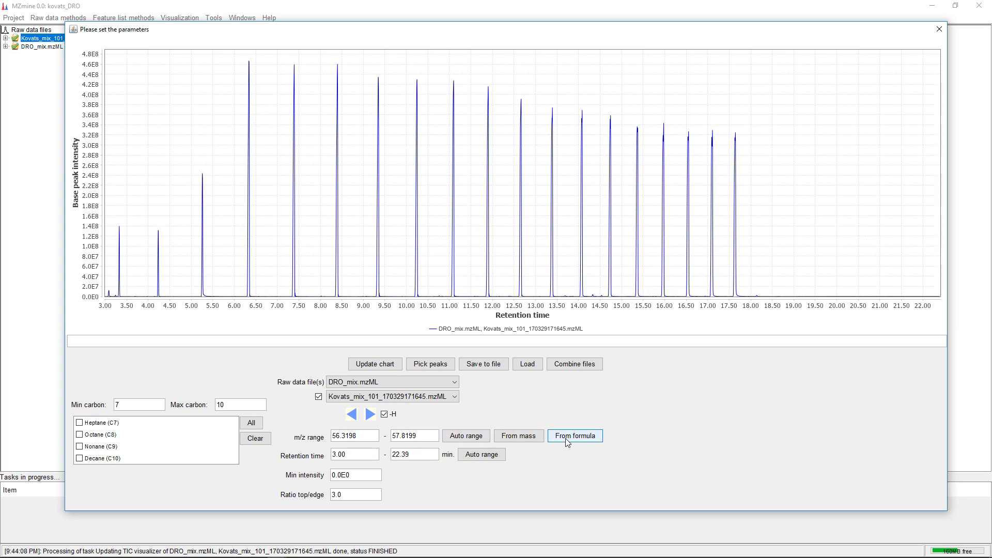
click(369, 416)
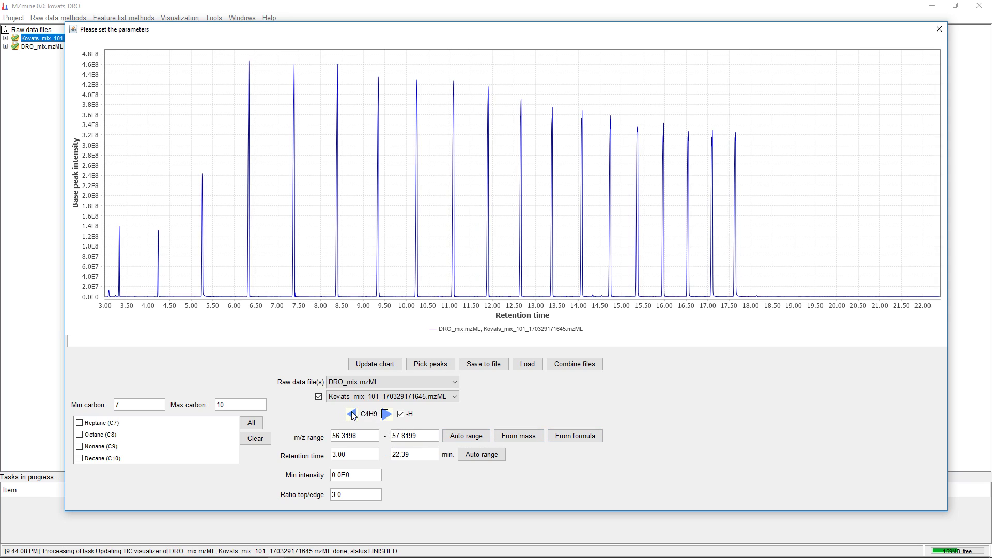
click(353, 414)
click(402, 415)
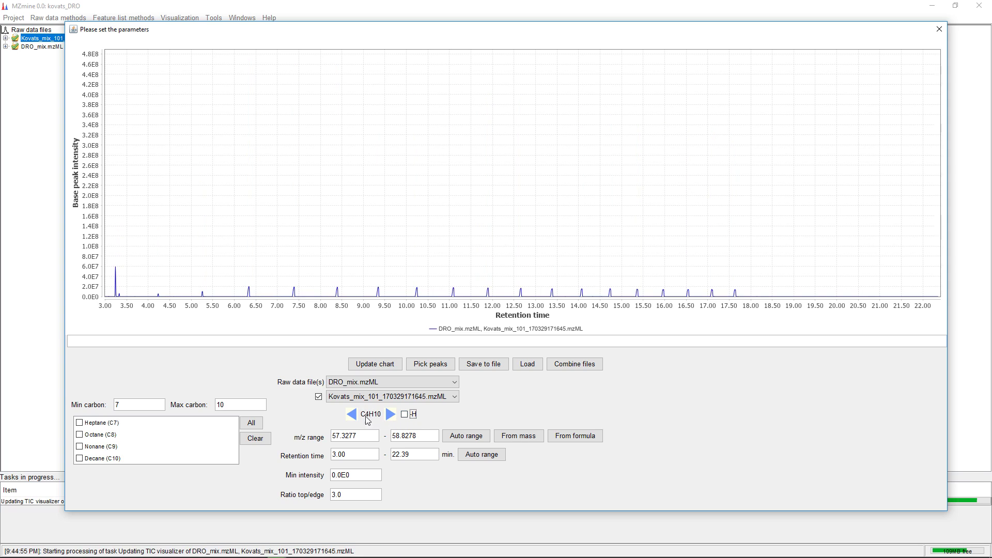
click(391, 417)
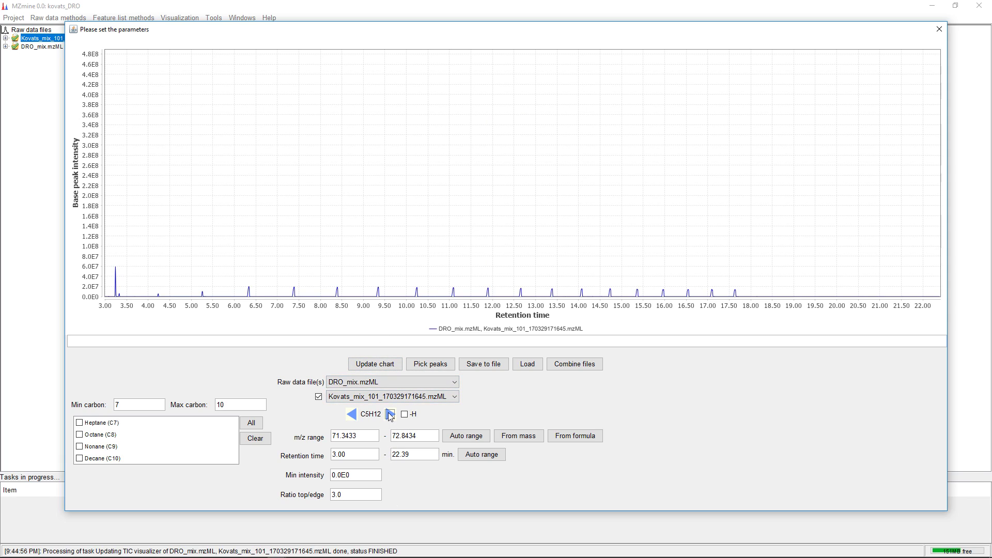
click(390, 417)
click(391, 417)
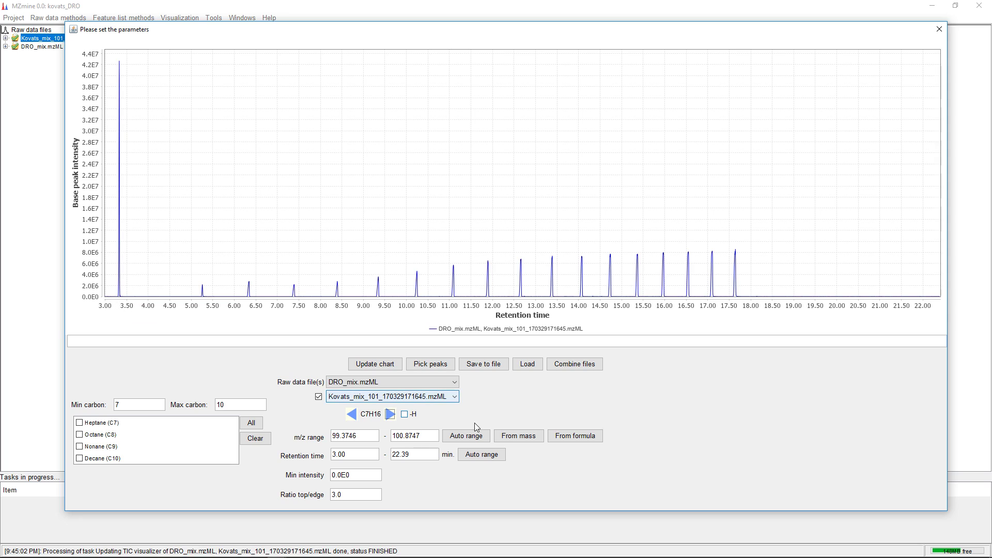
click(390, 414)
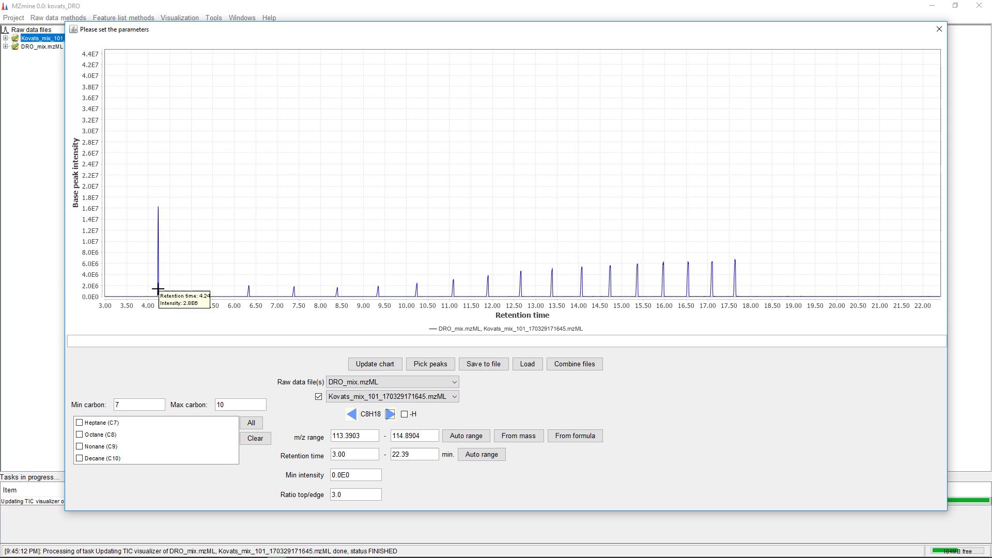
click(390, 414)
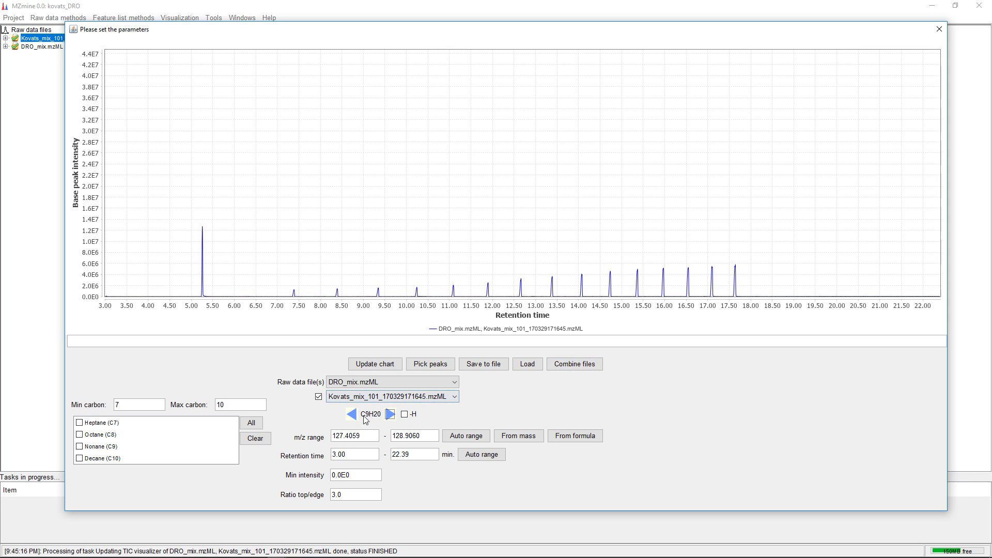
double_click(344, 436)
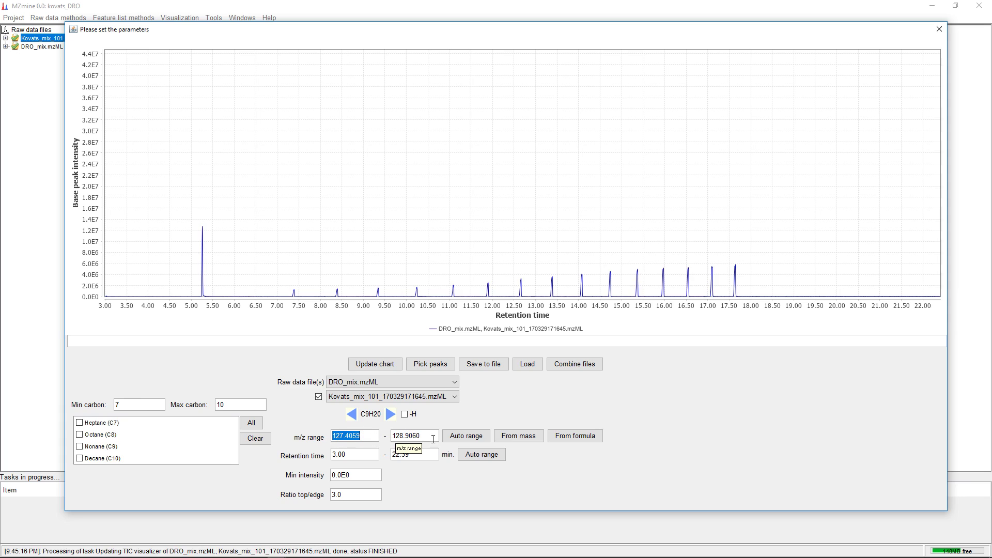
click(404, 414)
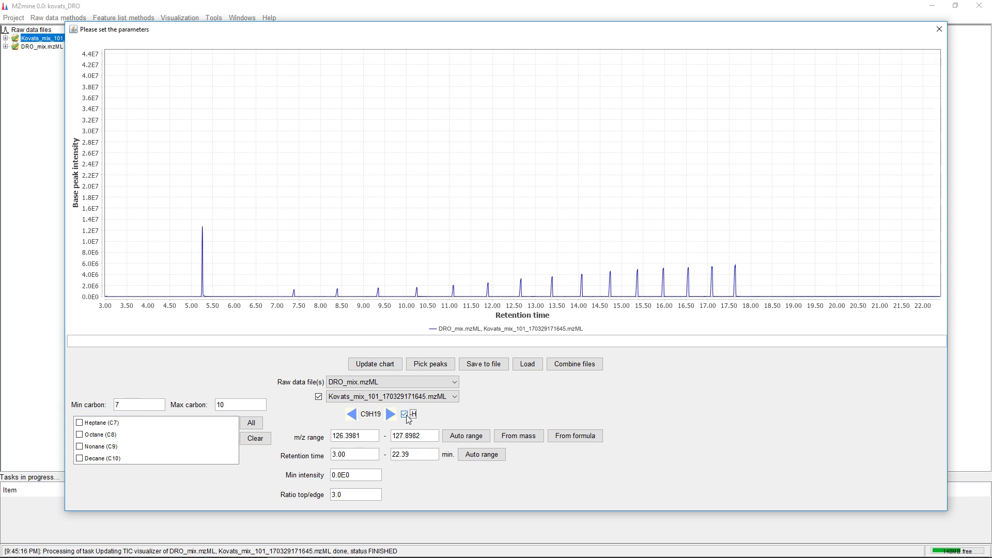
click(352, 415)
click(352, 415)
click(352, 415)
click(352, 415)
click(352, 415)
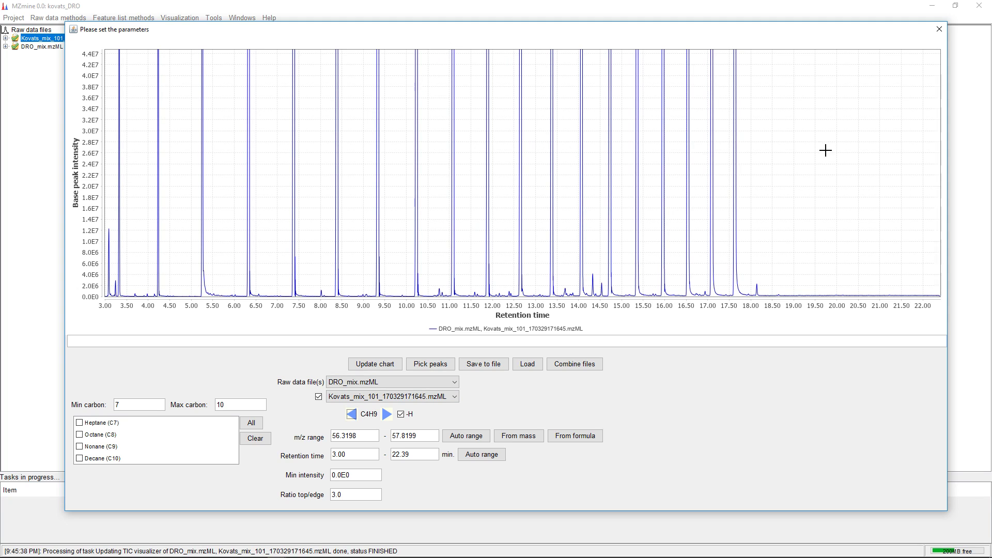
drag(826, 150, 393, 91)
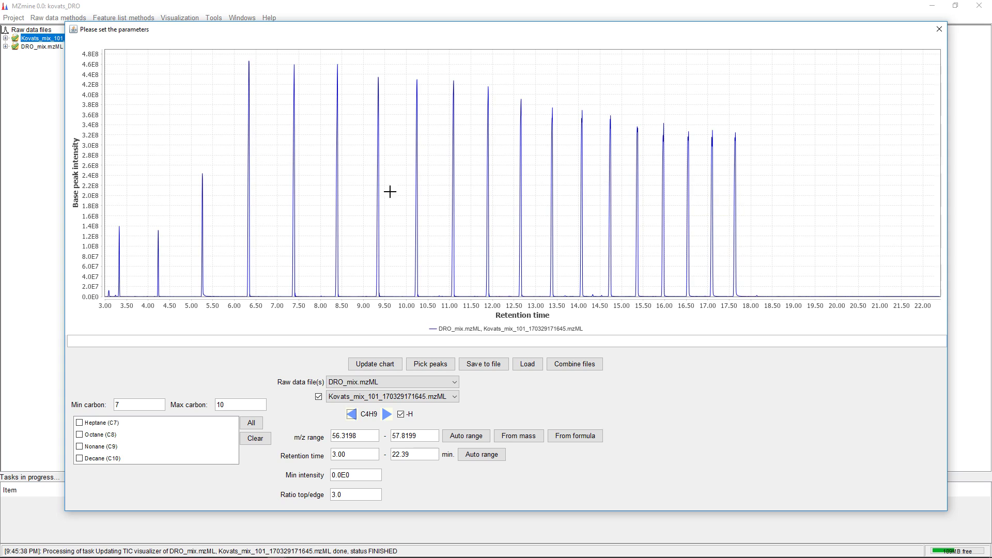
click(352, 414)
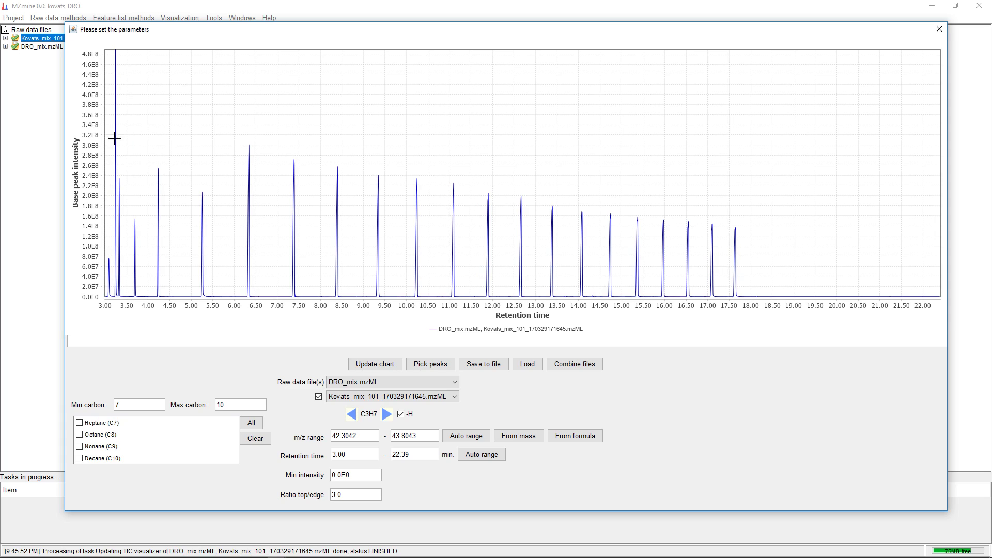
click(387, 416)
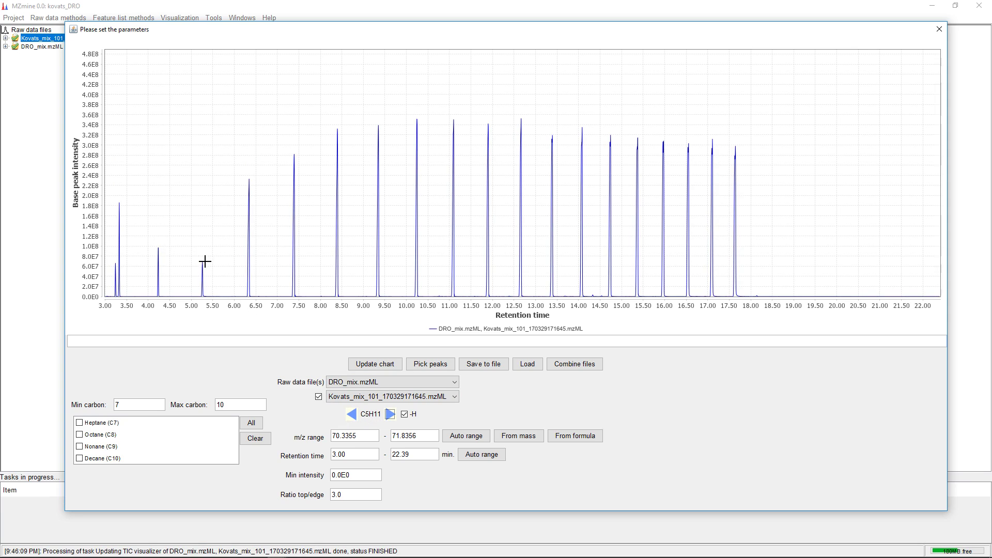
click(352, 415)
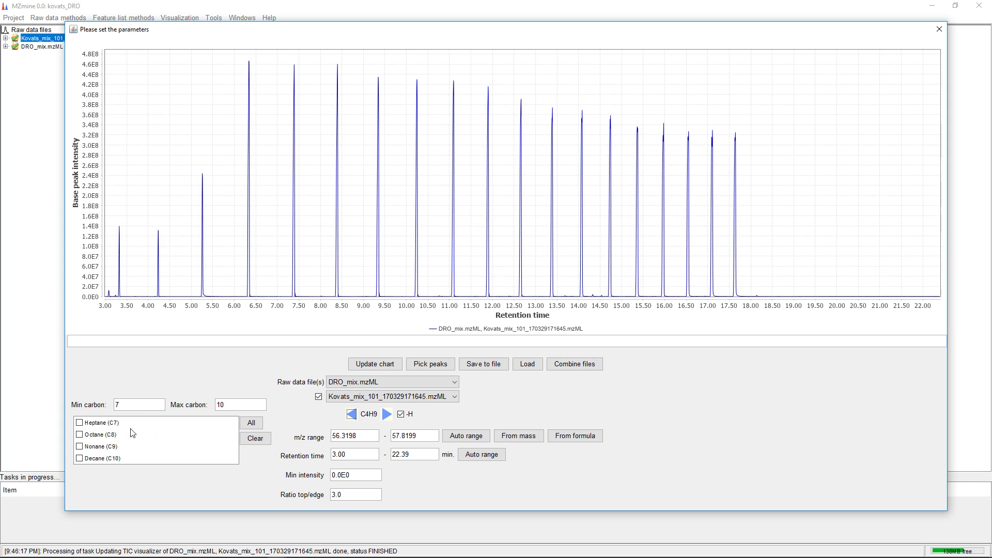
Step: Tick Heptane, Octane, Nonane and Decane, then drag the C10 marker right to 6.355 min
click(87, 423)
click(87, 435)
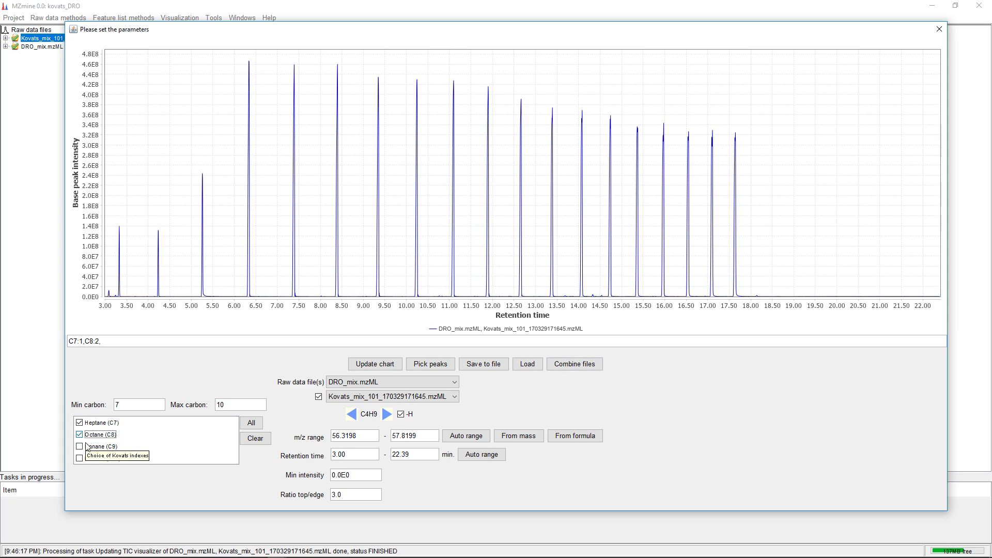
click(87, 447)
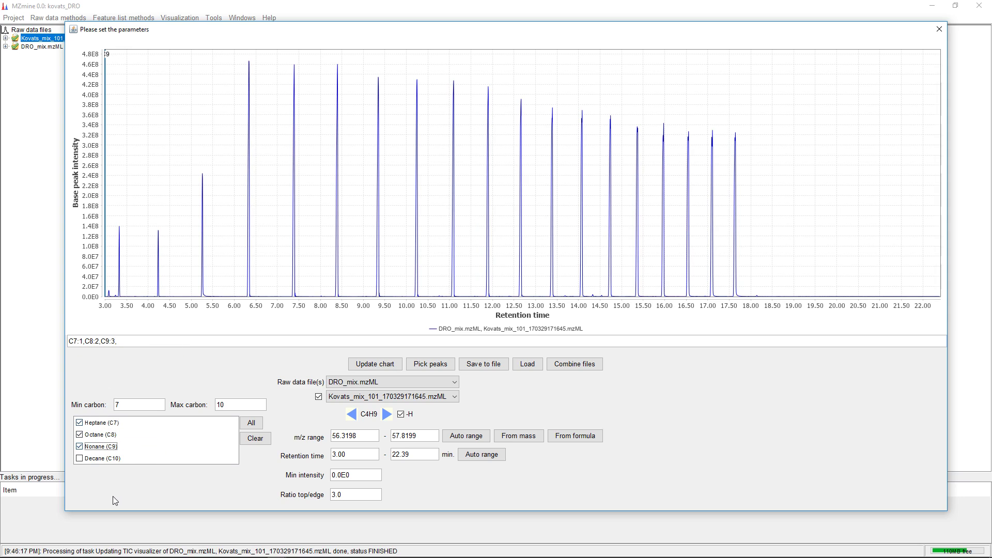
click(103, 459)
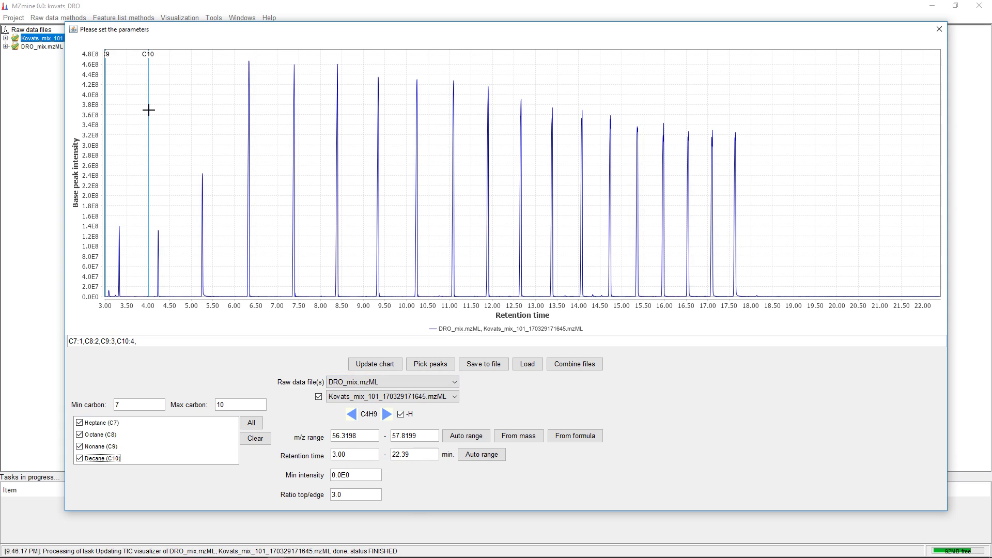
drag(148, 110, 249, 110)
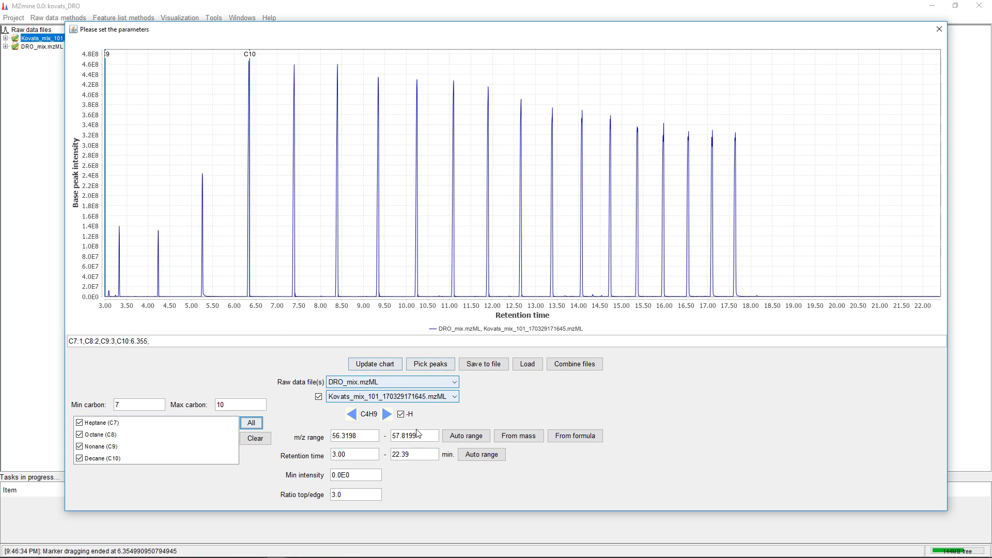
Step: Pick peaks so the C7–C10 markers land at 3.327, 4.232, 5.259 and 6.341 min
click(434, 368)
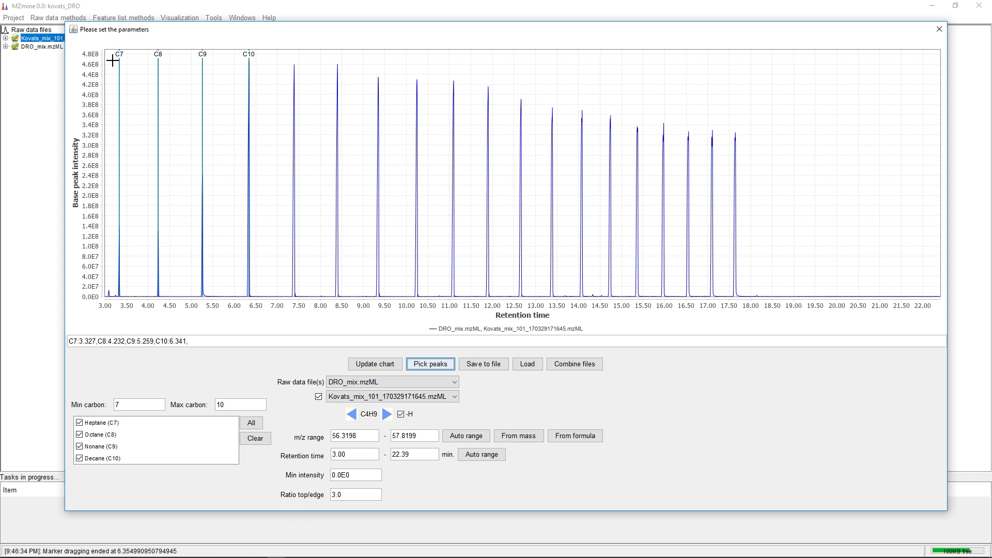
drag(111, 111, 131, 309)
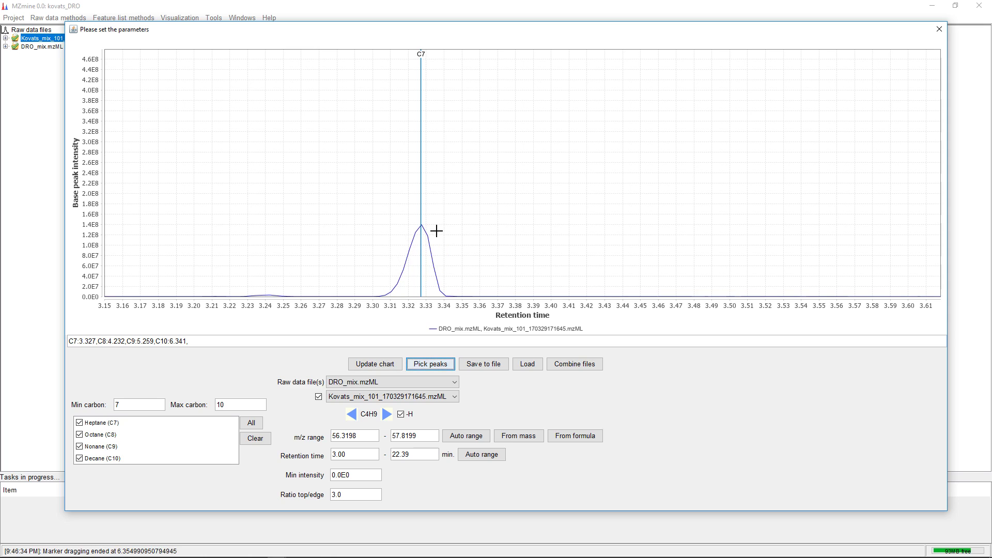
mouse_move(421, 225)
click(343, 495)
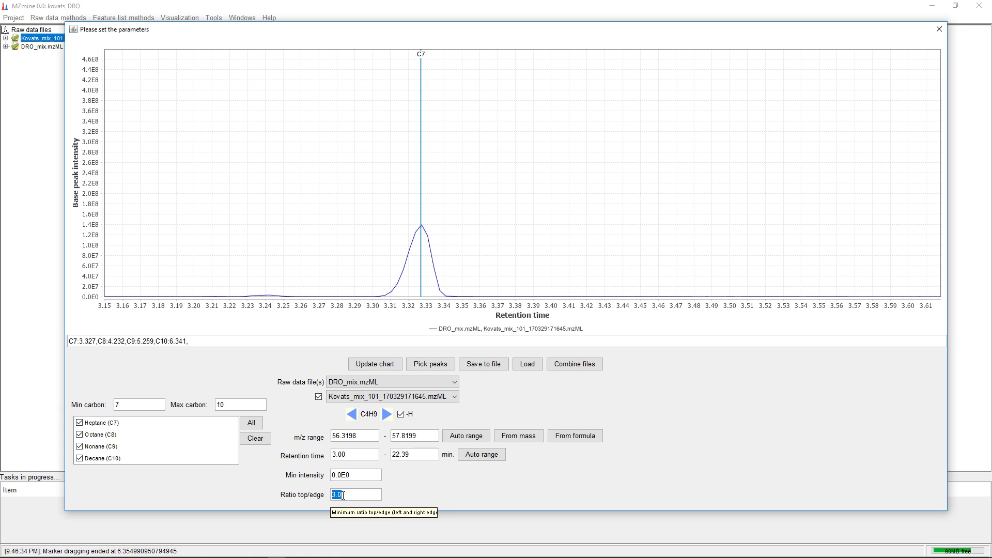
click(358, 475)
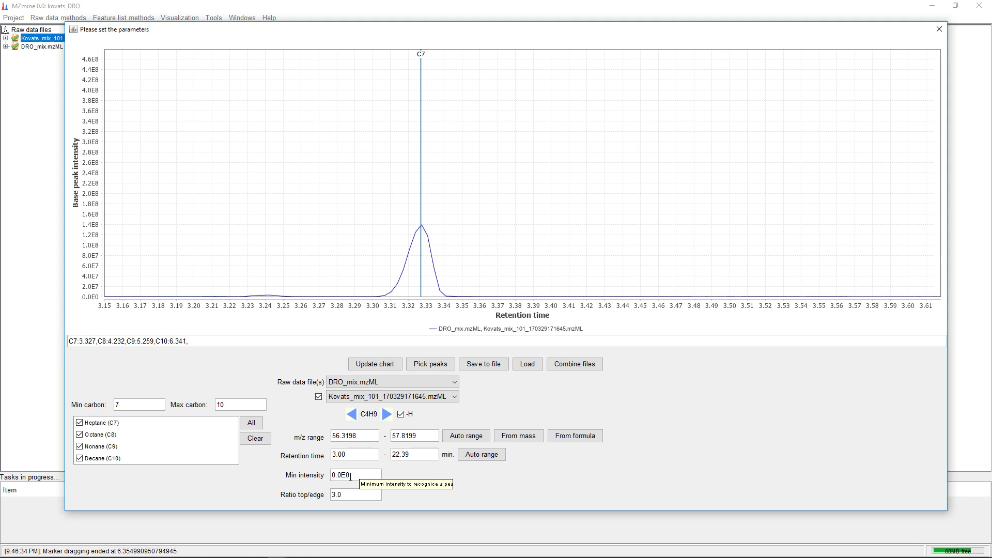
double_click(305, 181)
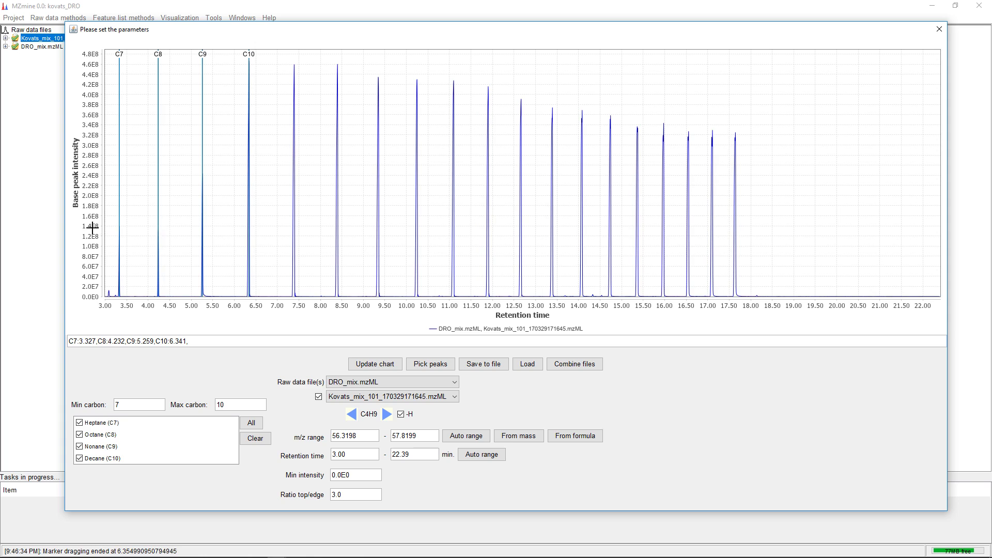
Step: Set the maximum carbon number to 25
click(348, 494)
click(218, 408)
key(Return)
drag(234, 412, 234, 463)
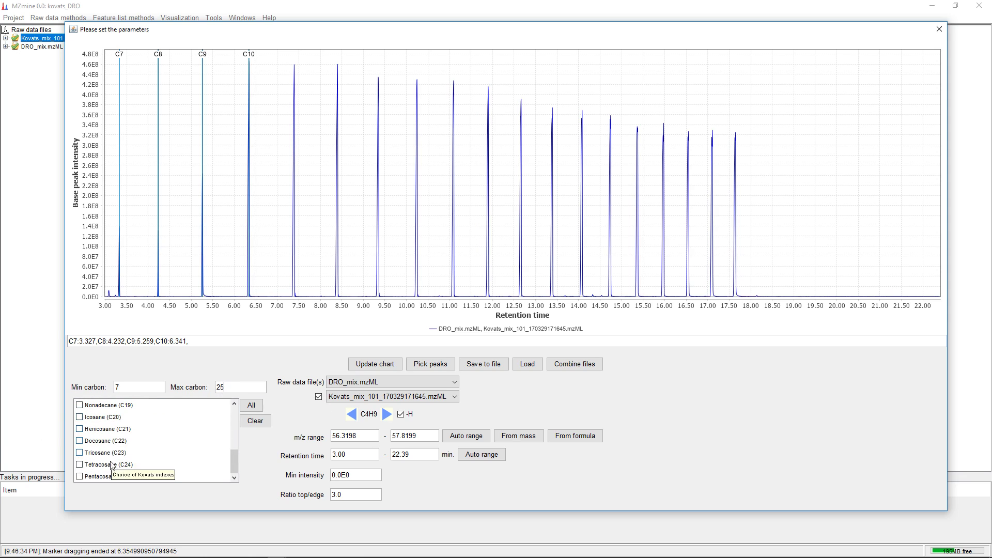
click(235, 388)
Step: Check All to add markers for every alkane from C7 to C25
click(253, 406)
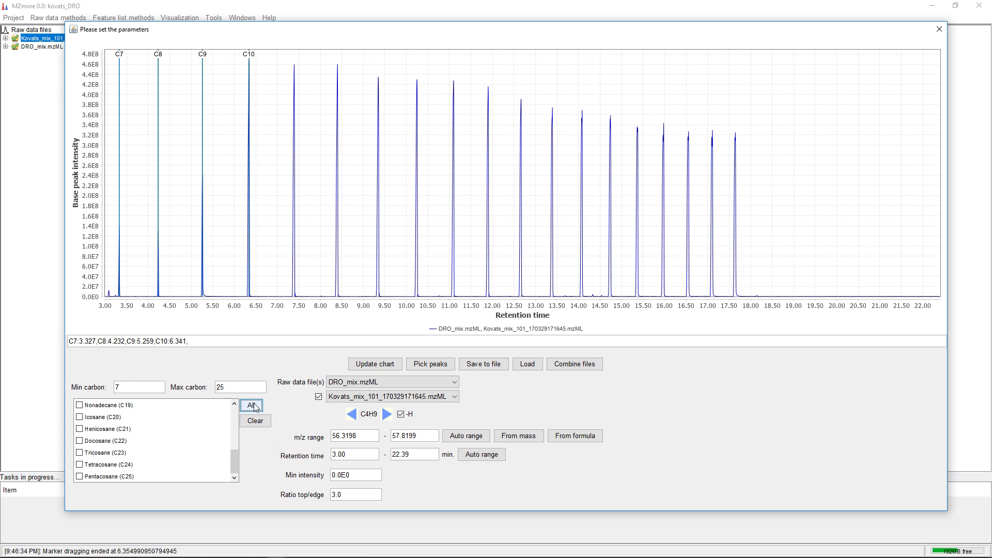
click(79, 441)
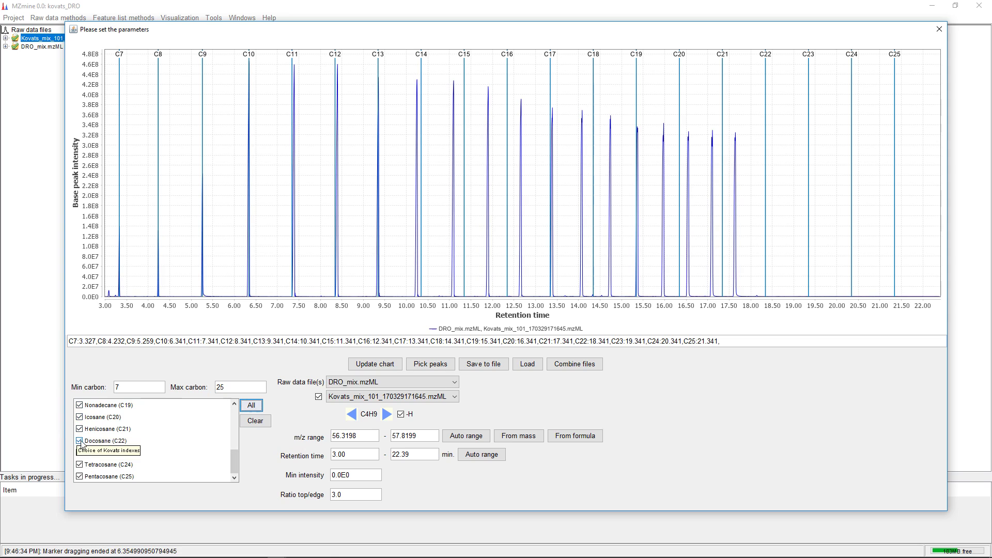
click(80, 452)
click(80, 453)
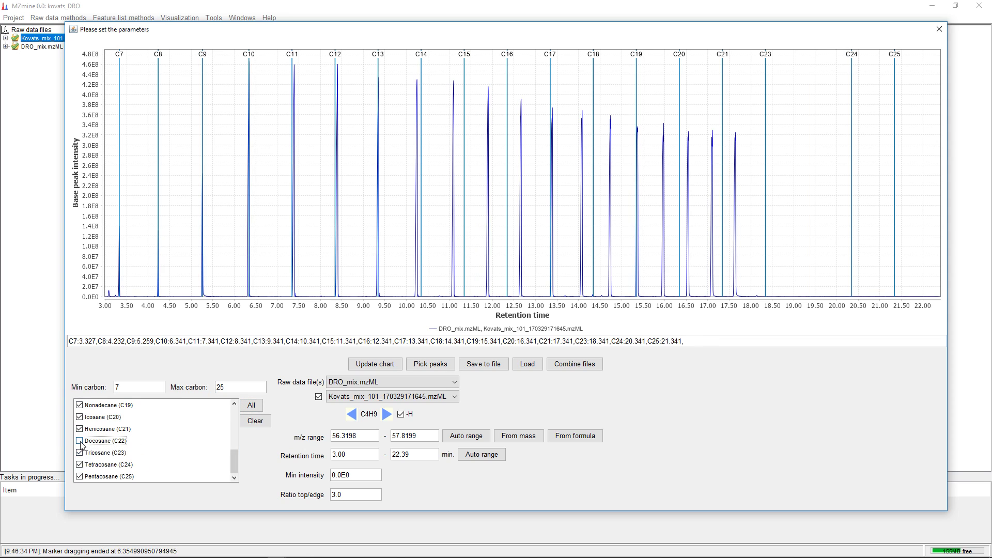
click(80, 441)
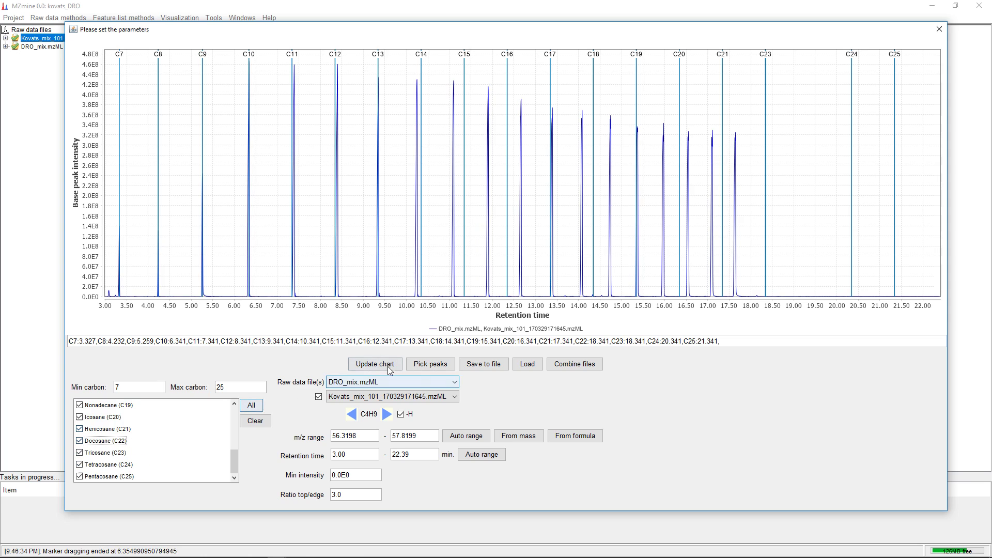
Step: Pick peaks to place all C7–C25 markers, ending at C24:17.11 and C25:17.644
click(431, 364)
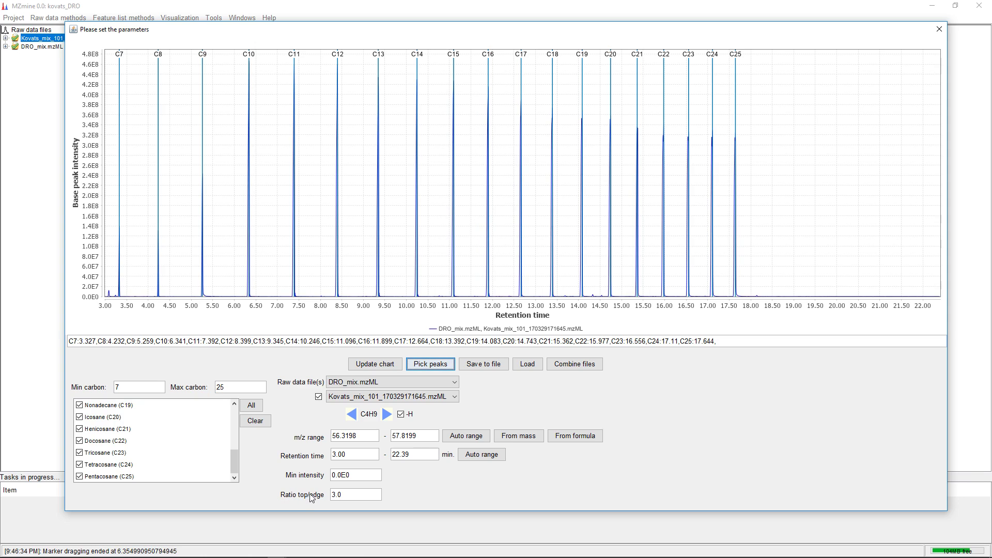
Step: Change Min intensity to 1E8 and re-pick, moving C7 to 6.341 min
key(BackSpace)
key(BackSpace)
key(BackSpace)
key(BackSpace)
key(BackSpace)
text(1E8)
click(431, 364)
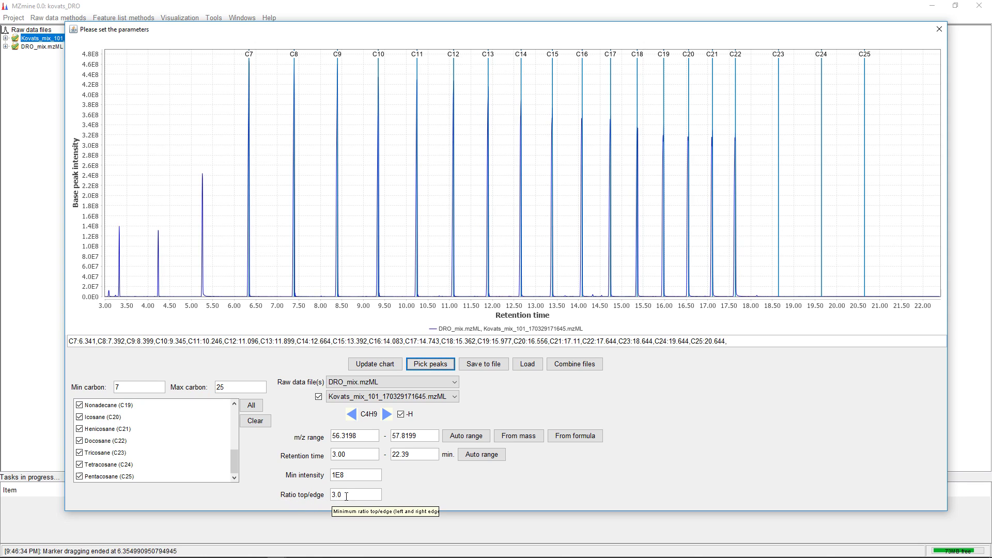
Step: Set Ratio top/edge to 2 and Min intensity to 1E7, re-picking markers C7:3.327 to C25:17.644
double_click(346, 497)
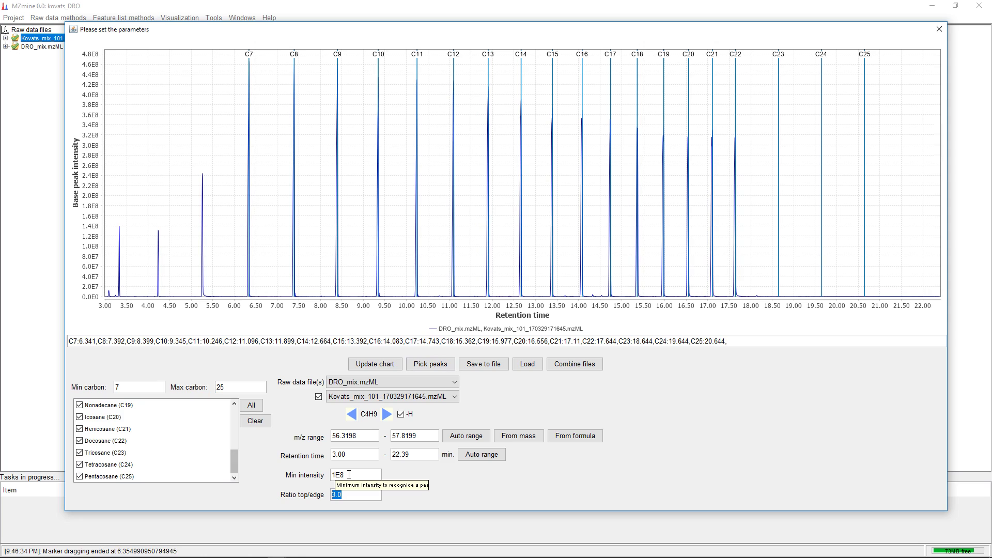
double_click(357, 495)
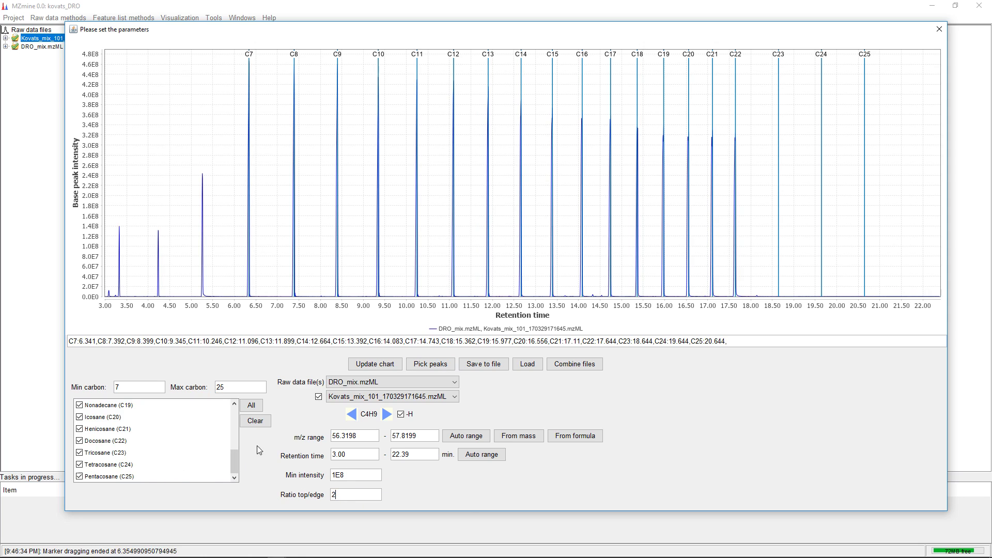
click(430, 364)
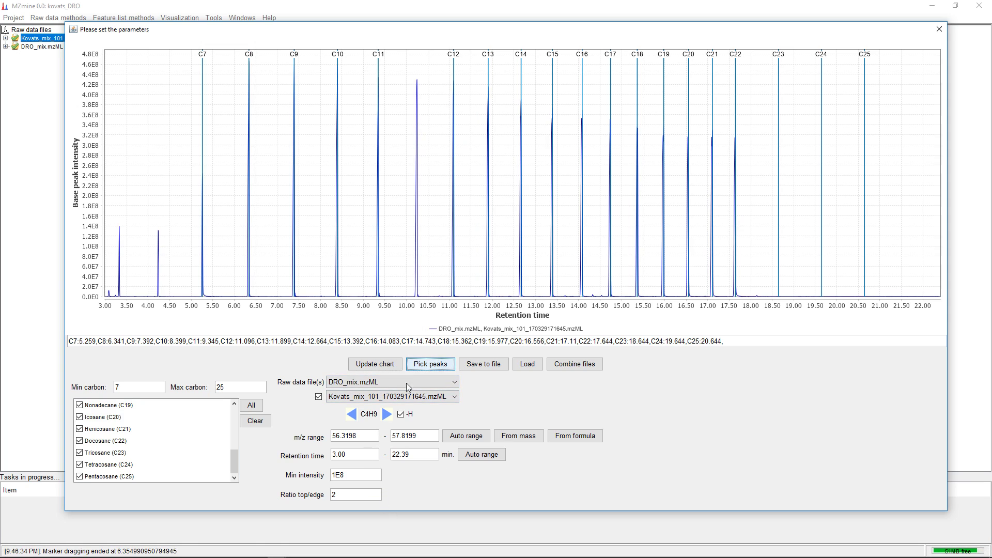
click(352, 475)
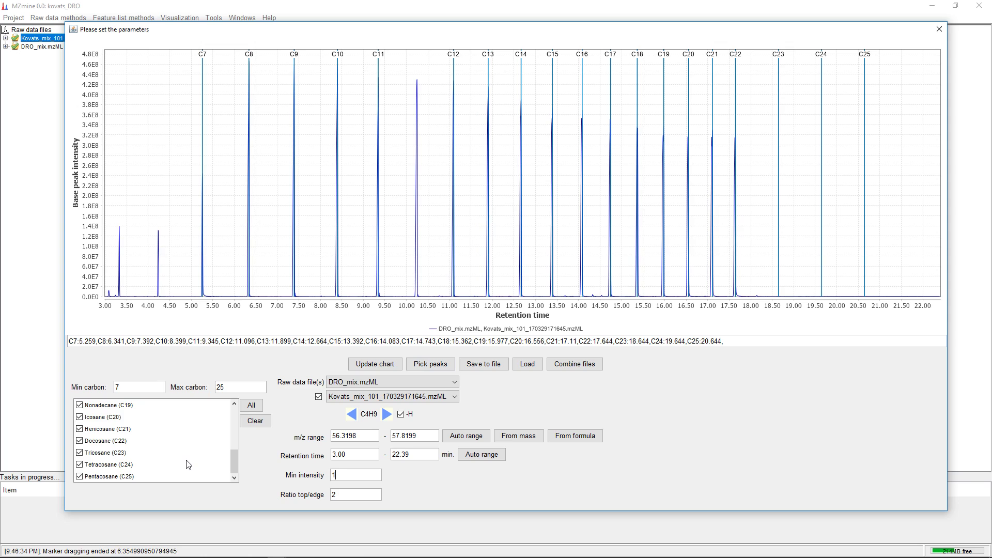
click(439, 365)
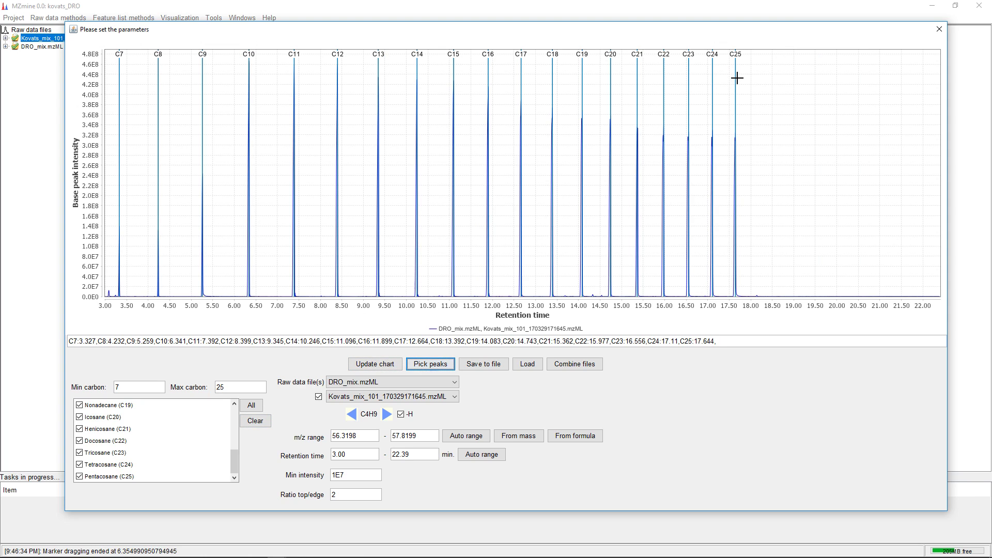
double_click(344, 475)
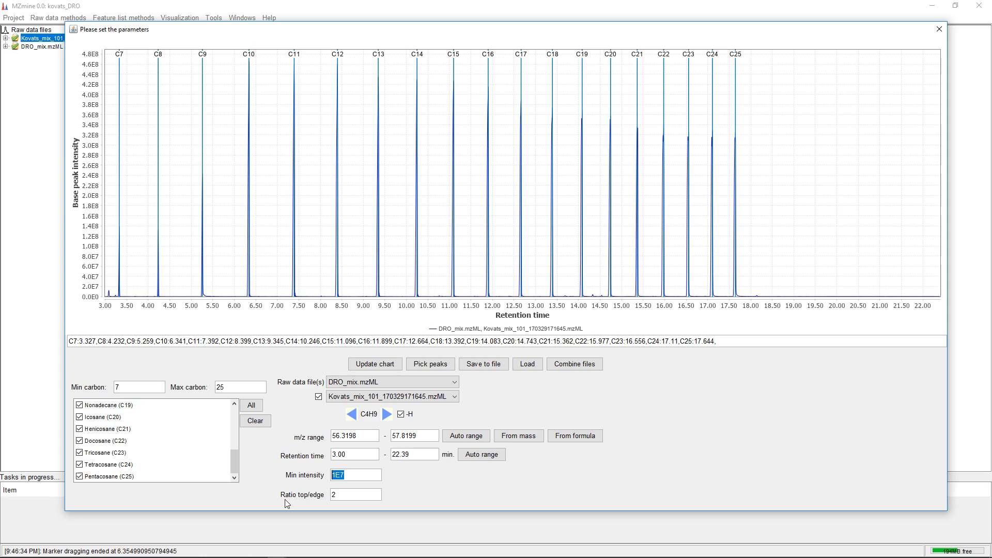
key(Tab)
Step: Zoom into the C24–C25 peaks and drag both markers onto their apexes at 17.101 and 17.636 min
drag(629, 106, 751, 309)
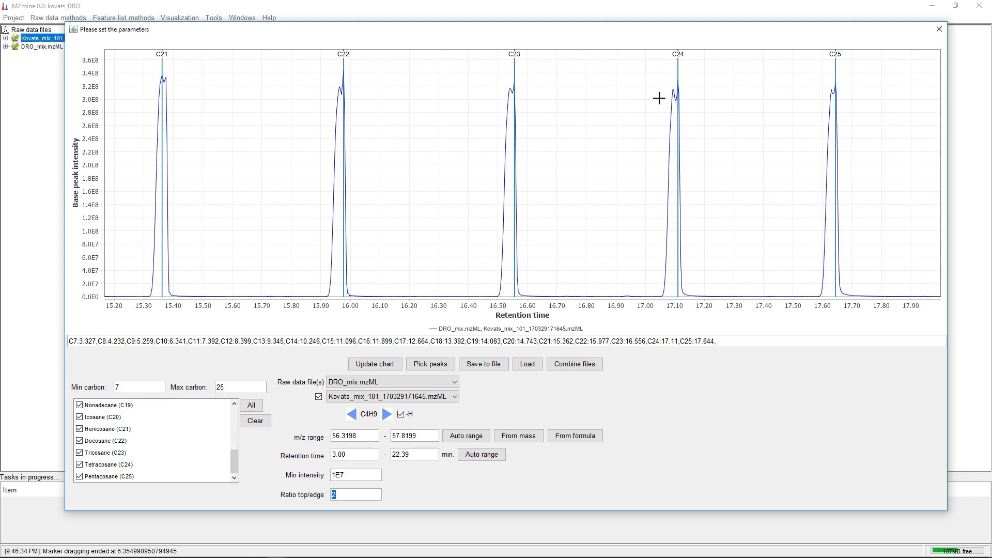
drag(650, 69, 873, 313)
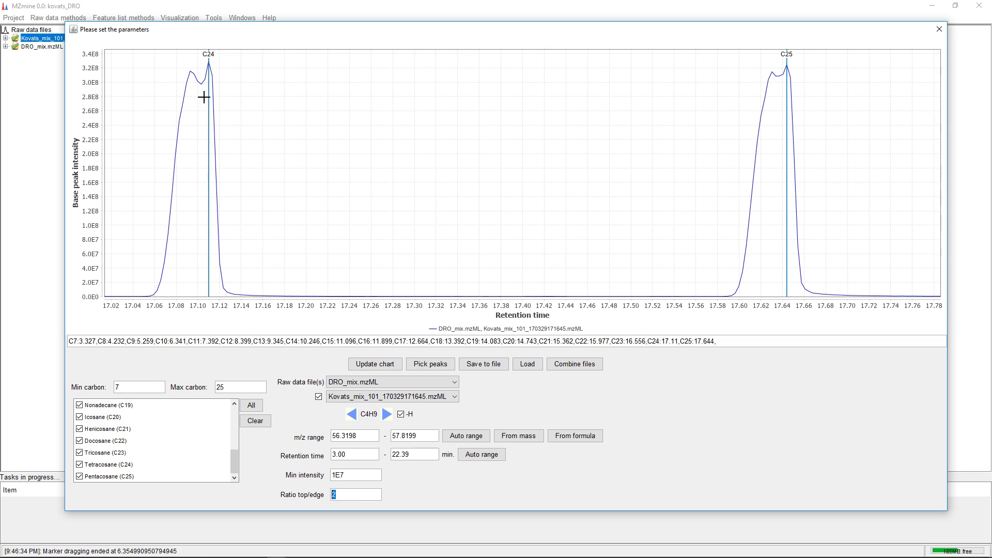
drag(208, 96, 199, 93)
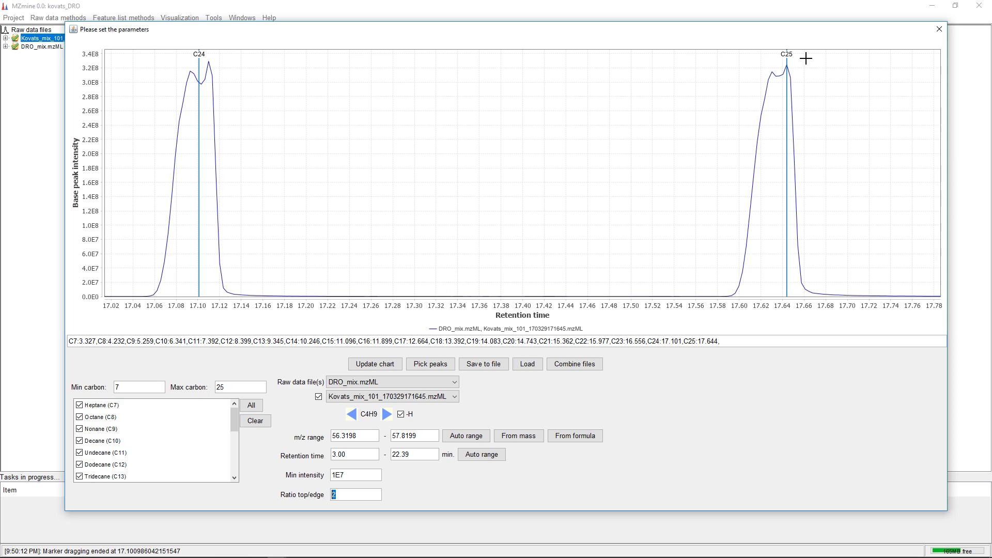
drag(787, 61, 778, 64)
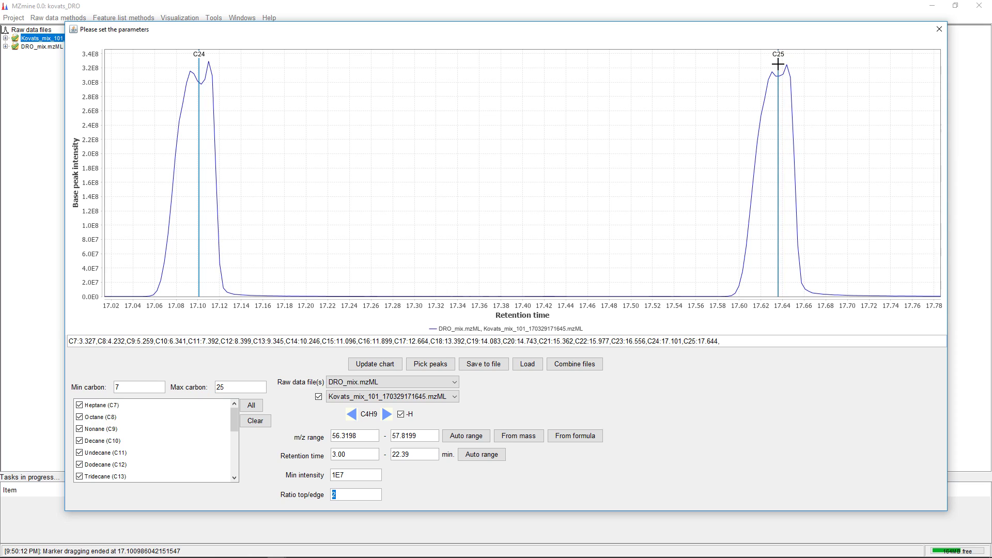